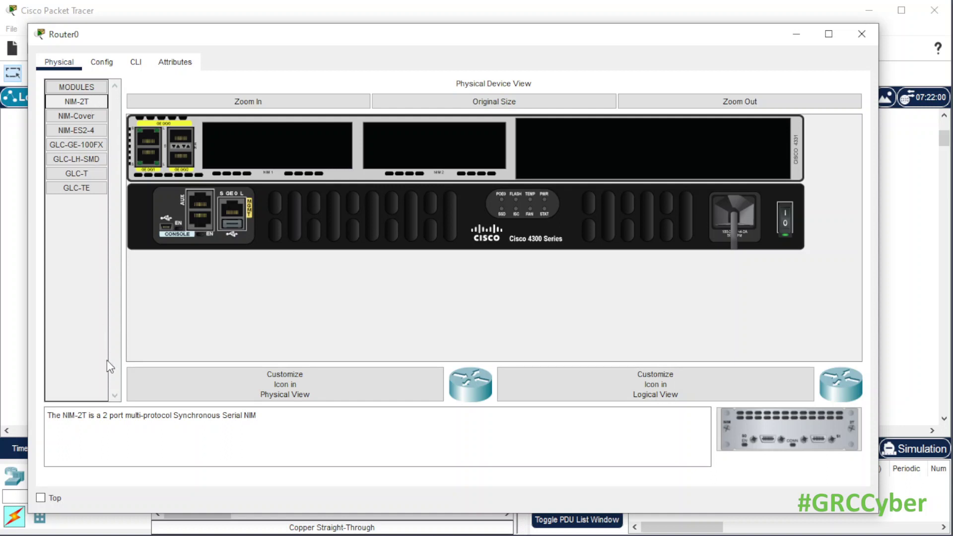
Review the descriptions of Router0's available modules, from NIM-2T and NIM-Cover through NIM-ES2-4 and the GLC modules.
{"action": "left_click_drag", "start_coordinate": [52, 420], "coordinate": [286, 419]}
{"action": "left_click", "coordinate": [287, 418]}
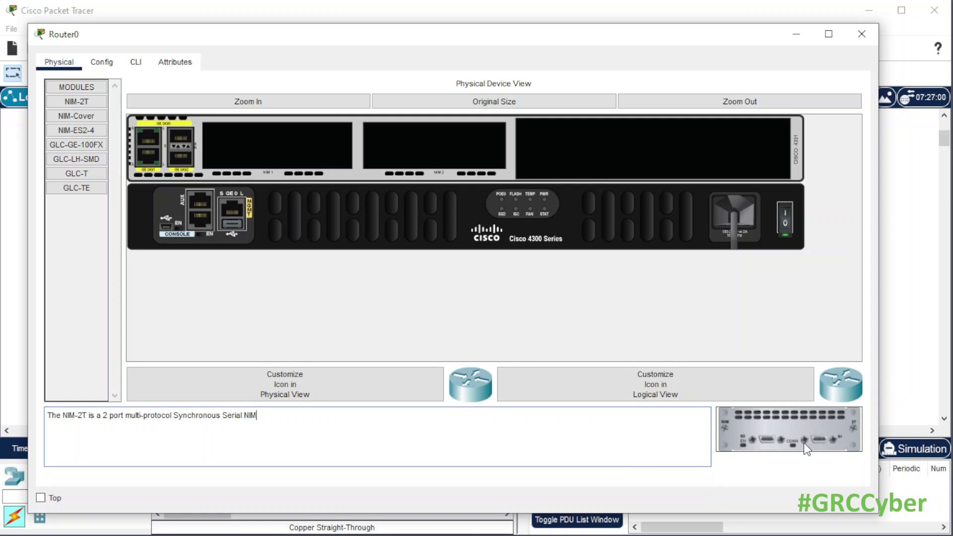
{"action": "left_click", "coordinate": [79, 116]}
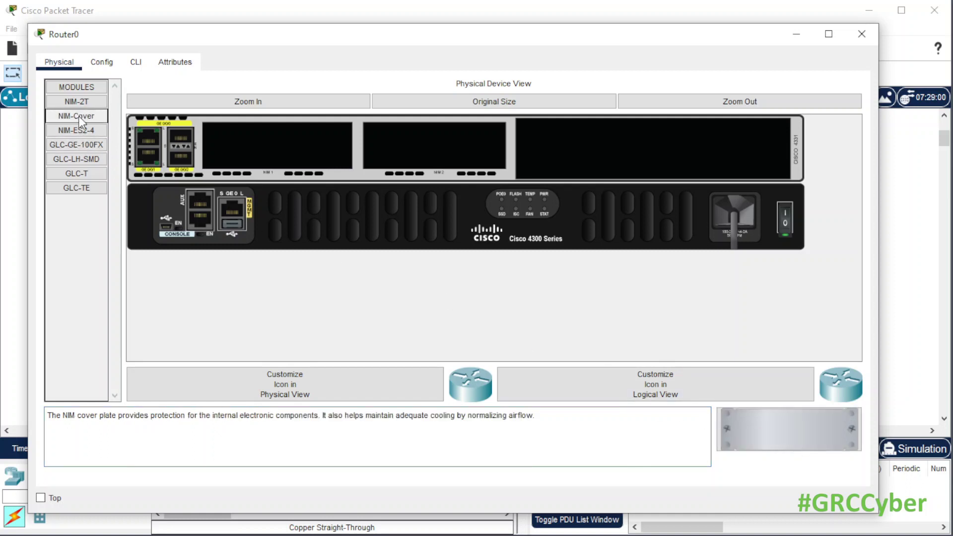
{"action": "left_click", "coordinate": [83, 127]}
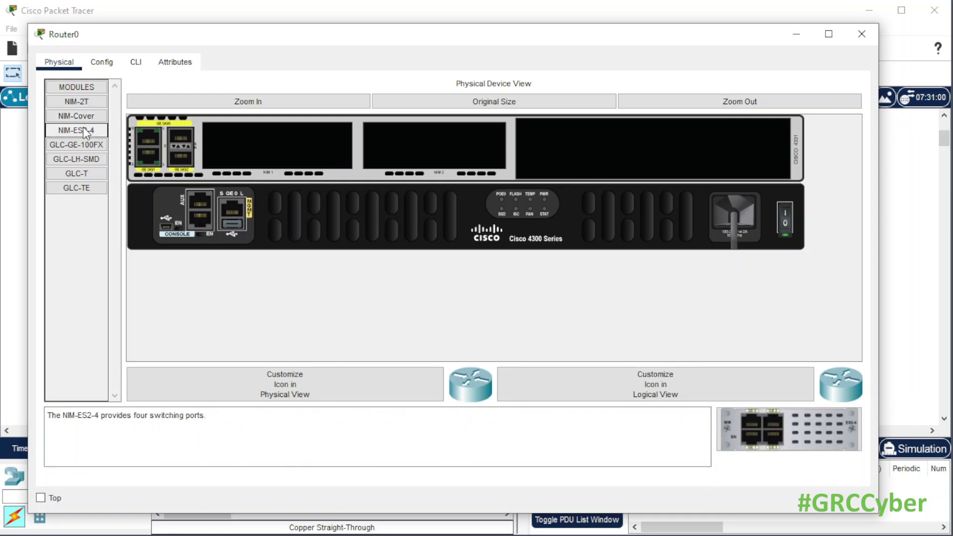
{"action": "left_click", "coordinate": [83, 148]}
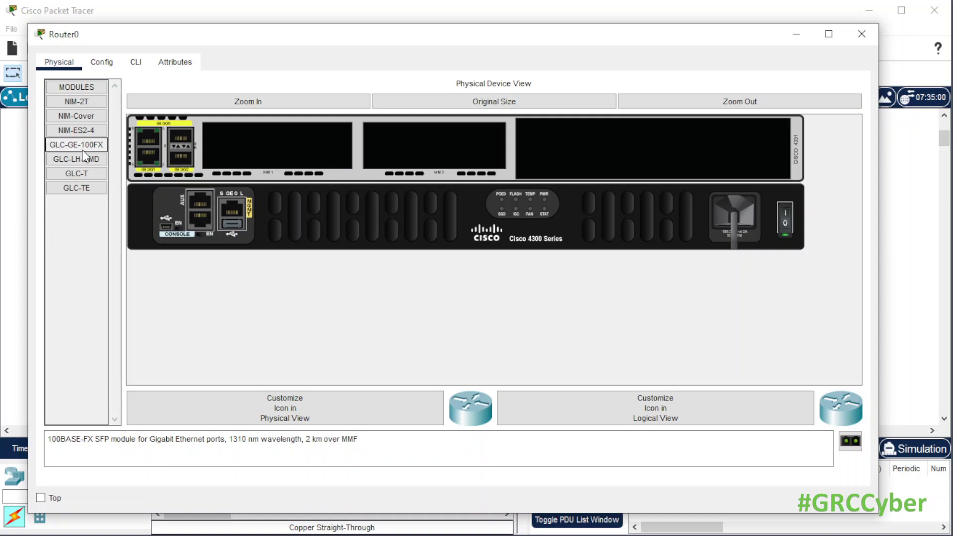
{"action": "left_click", "coordinate": [97, 161]}
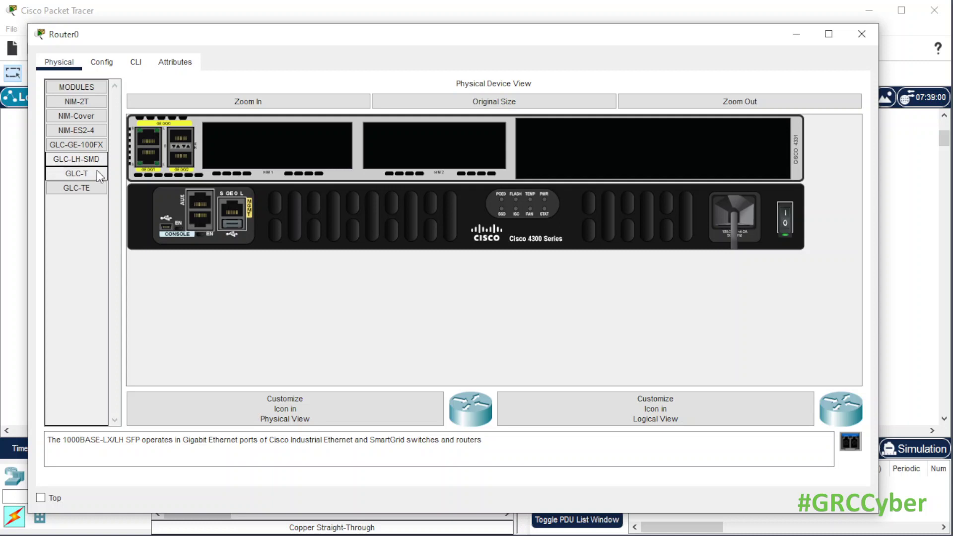
{"action": "left_click", "coordinate": [97, 172]}
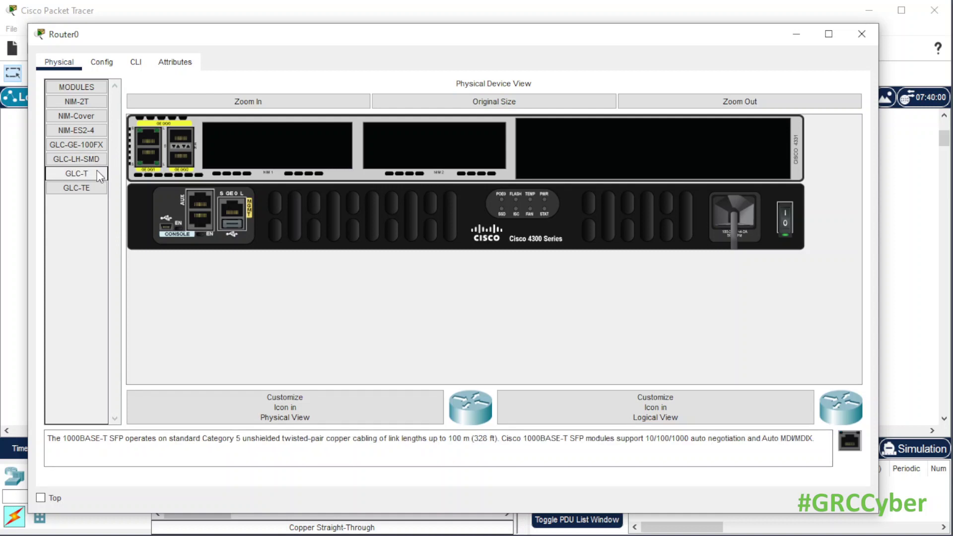
{"action": "left_click", "coordinate": [84, 187]}
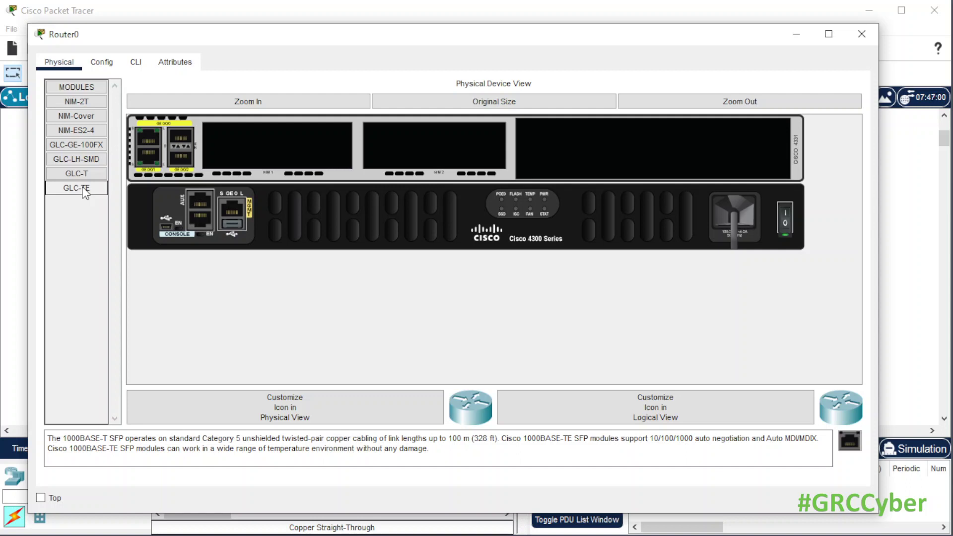
Try to install the NIM-2T module in Router0's NIM 1 slot while the router is powered on.
{"action": "left_click", "coordinate": [97, 99]}
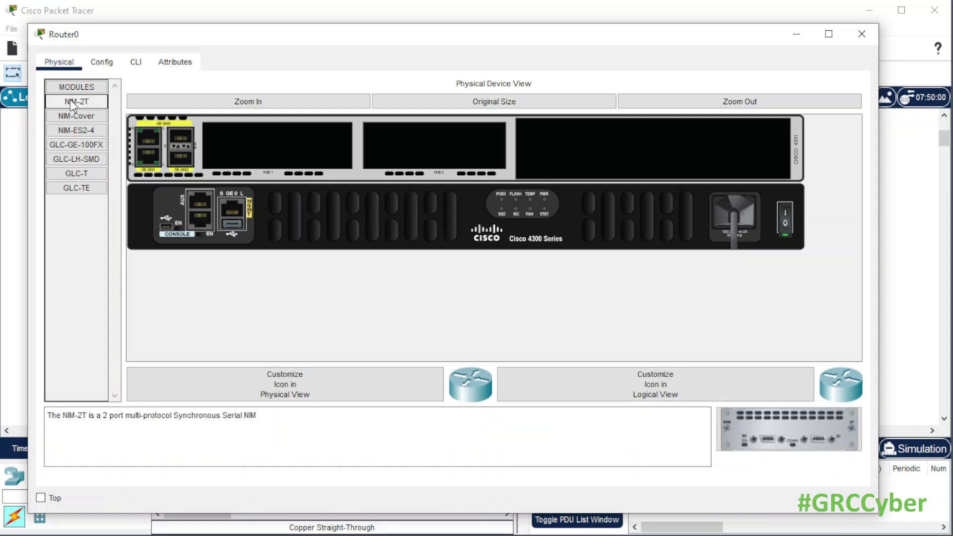
{"action": "left_click_drag", "start_coordinate": [76, 102], "coordinate": [622, 152]}
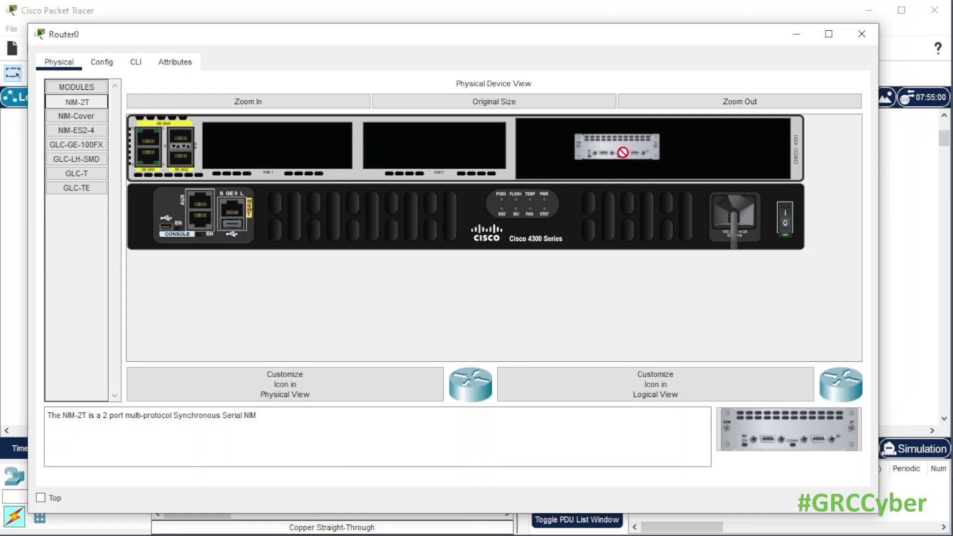
{"action": "left_click_drag", "start_coordinate": [623, 152], "coordinate": [272, 151]}
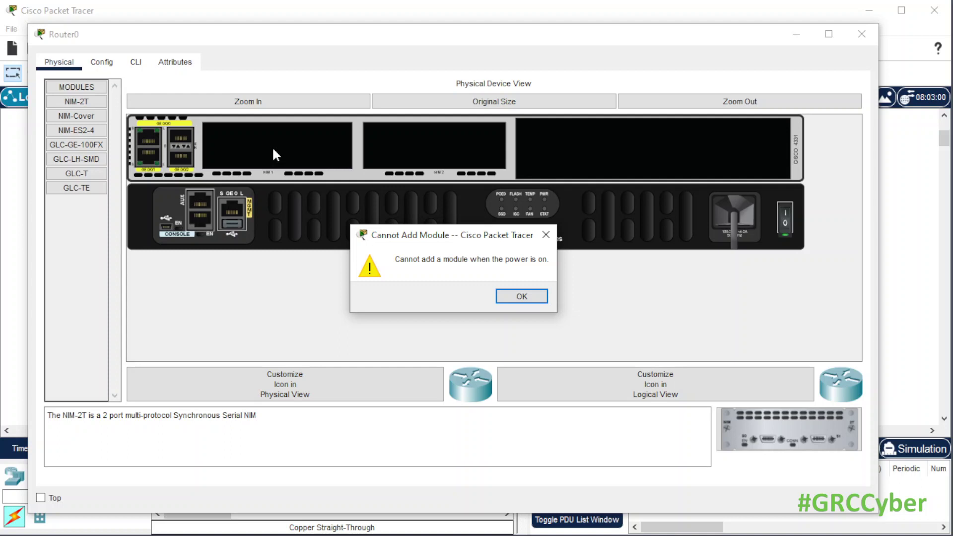
{"action": "left_click", "coordinate": [521, 295]}
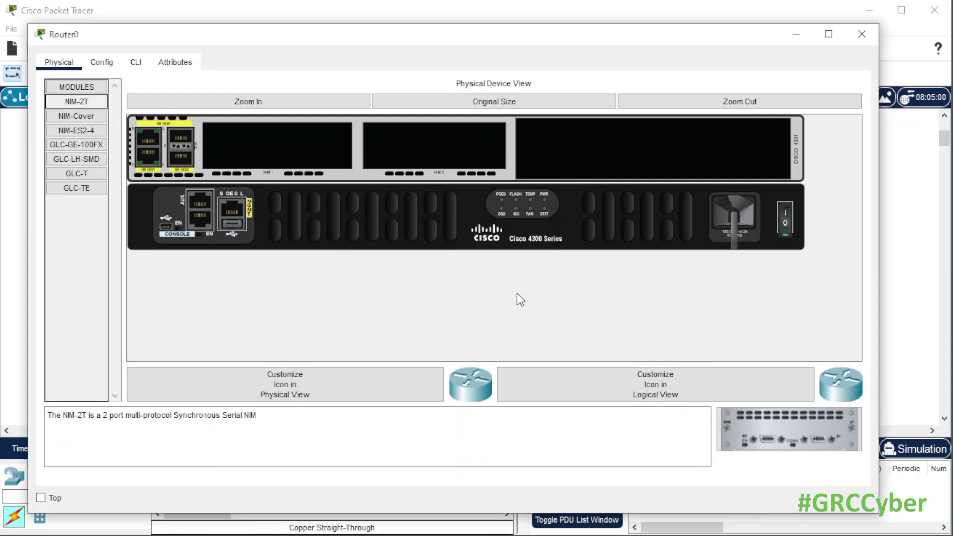
Power off Router0, install a NIM-2T module in its NIM 1 slot, and switch the router back on.
{"action": "left_click", "coordinate": [784, 215]}
{"action": "left_click", "coordinate": [785, 211]}
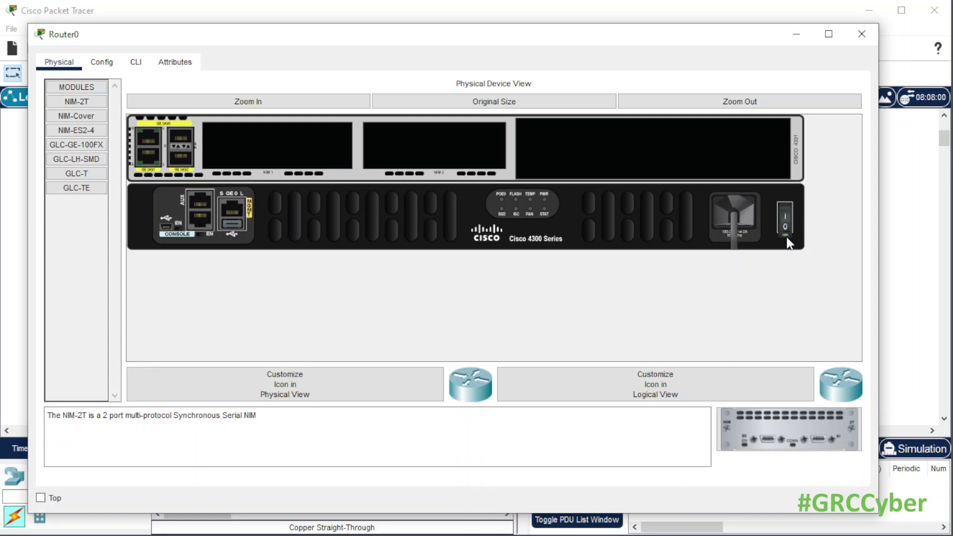
{"action": "left_click", "coordinate": [74, 105]}
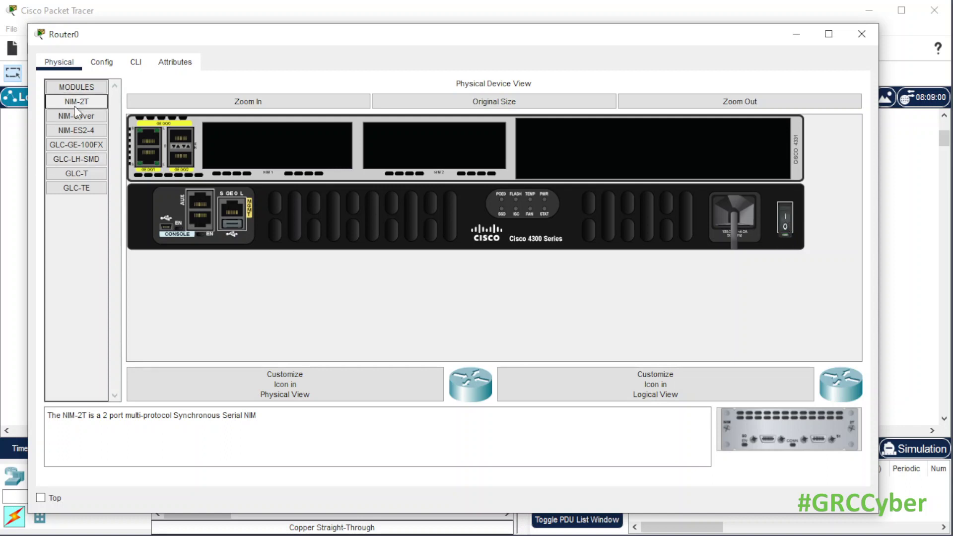
{"action": "left_click_drag", "start_coordinate": [74, 106], "coordinate": [257, 138]}
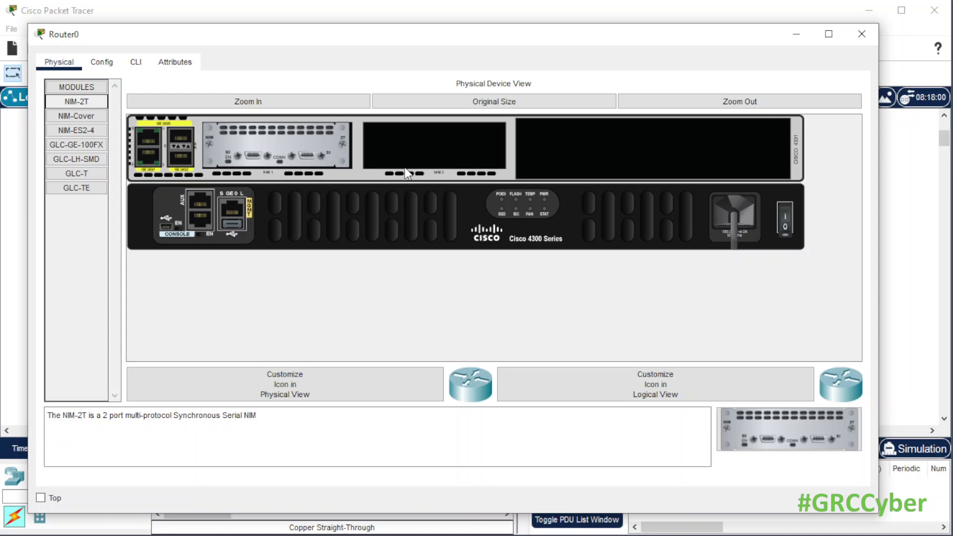
{"action": "left_click", "coordinate": [783, 213]}
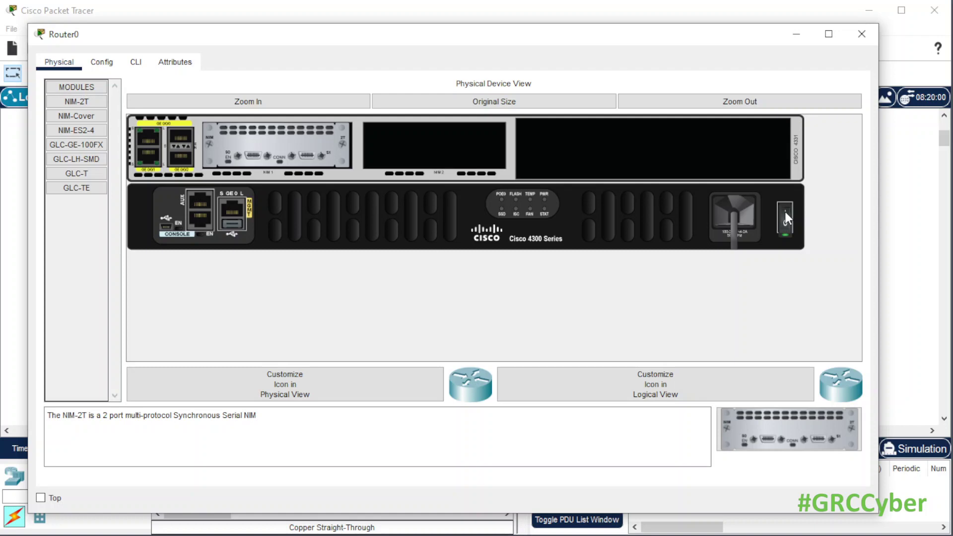
{"action": "left_click", "coordinate": [861, 35]}
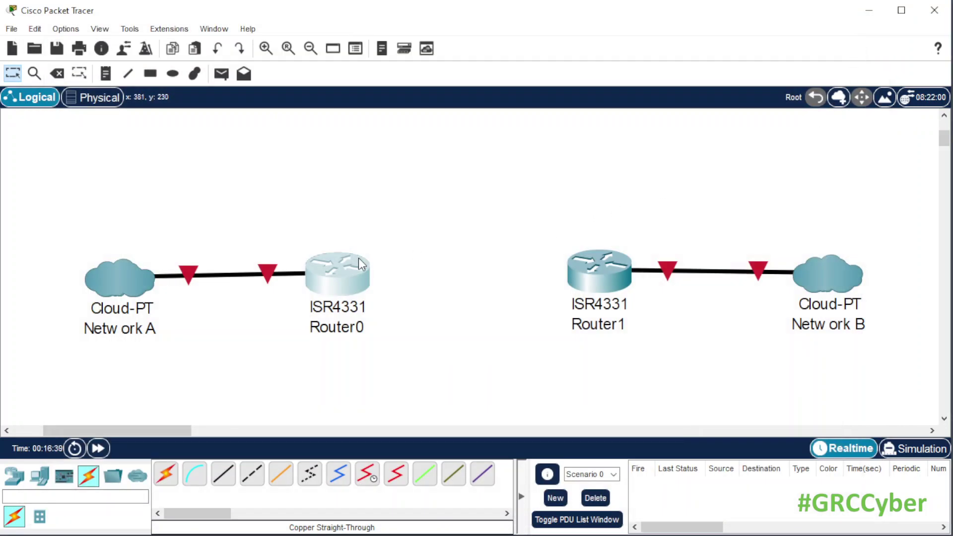
With Router1 powered off, install a NIM-2T module in its NIM 2 slot and switch the router back on.
{"action": "mouse_move", "coordinate": [358, 258]}
{"action": "left_click", "coordinate": [598, 267]}
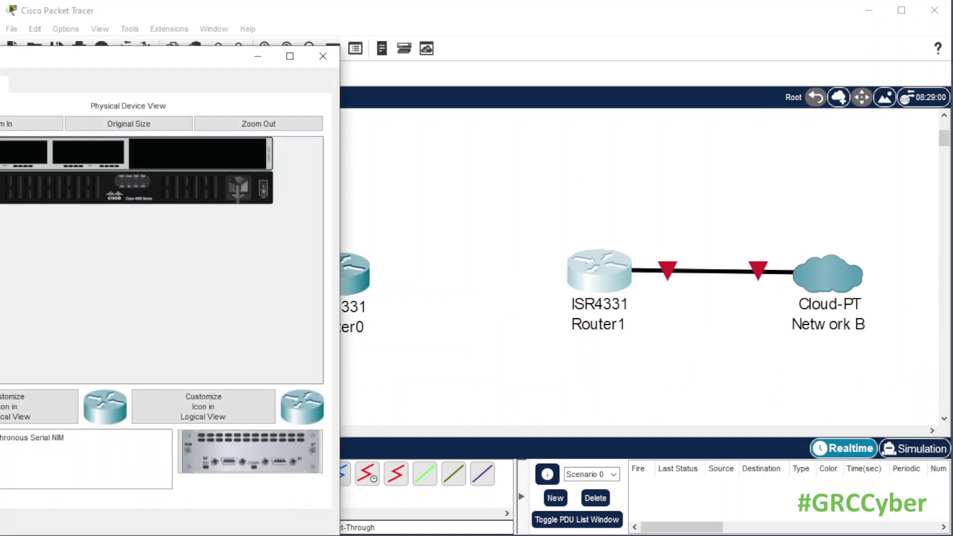
{"action": "left_click_drag", "start_coordinate": [22, 65], "coordinate": [235, 40]}
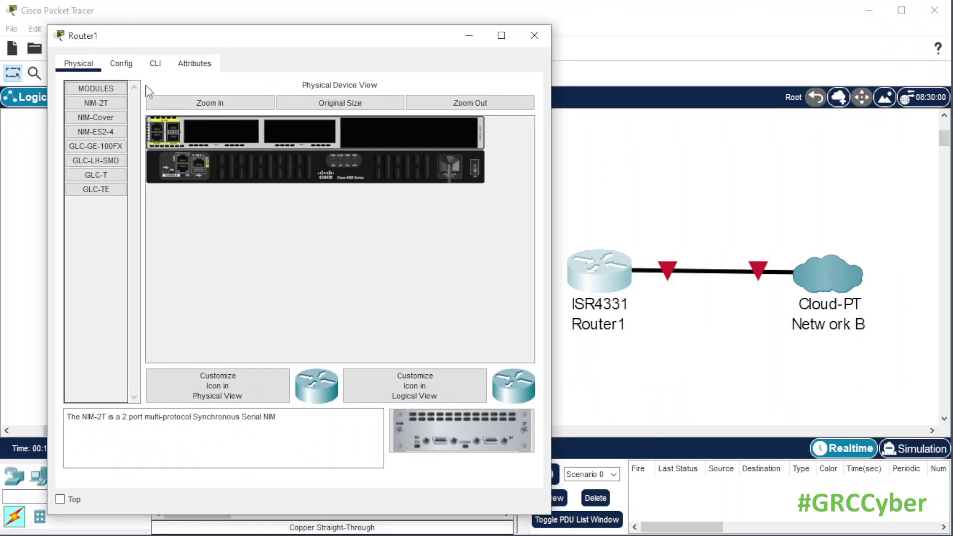
{"action": "left_click_drag", "start_coordinate": [100, 106], "coordinate": [280, 131]}
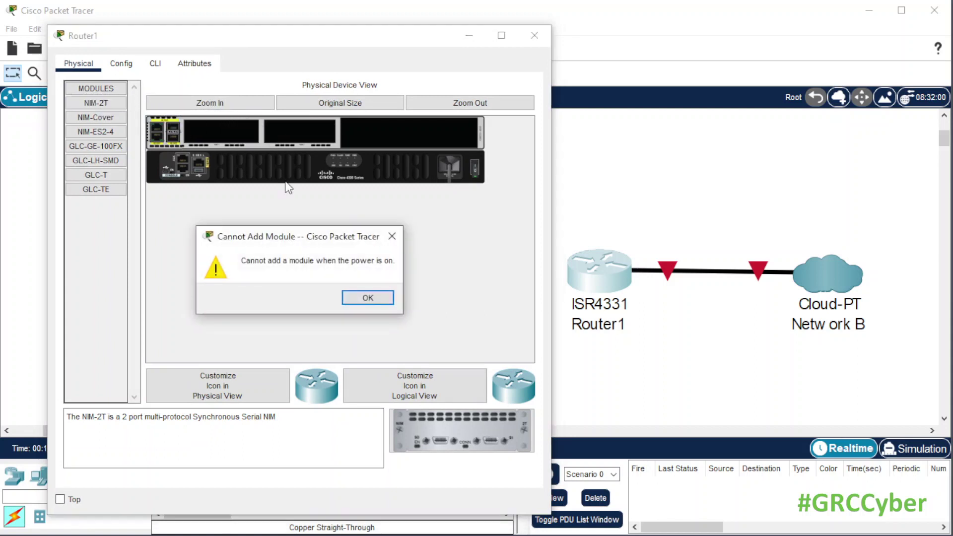
{"action": "left_click", "coordinate": [365, 299]}
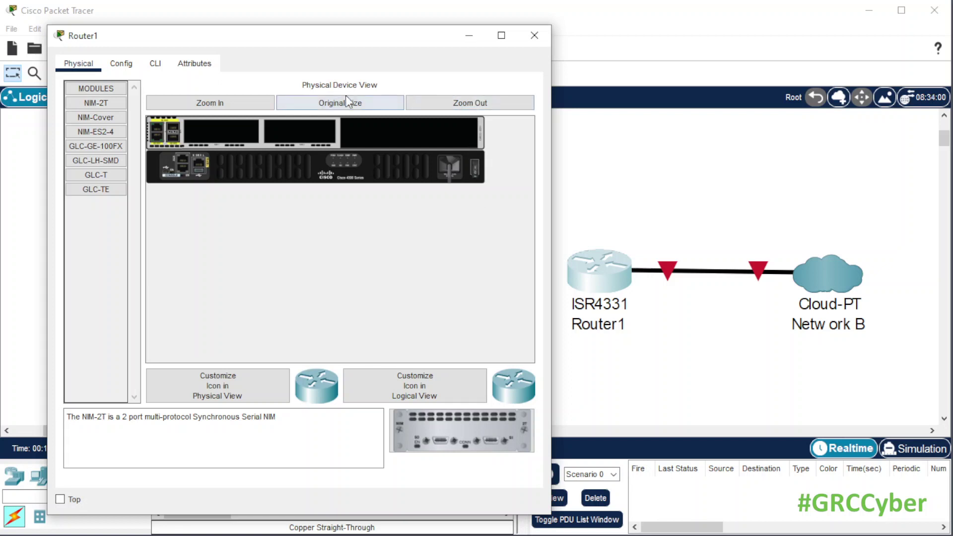
{"action": "left_click", "coordinate": [231, 102]}
{"action": "left_click_drag", "start_coordinate": [97, 103], "coordinate": [457, 151]}
{"action": "left_click_drag", "start_coordinate": [319, 356], "coordinate": [518, 365]}
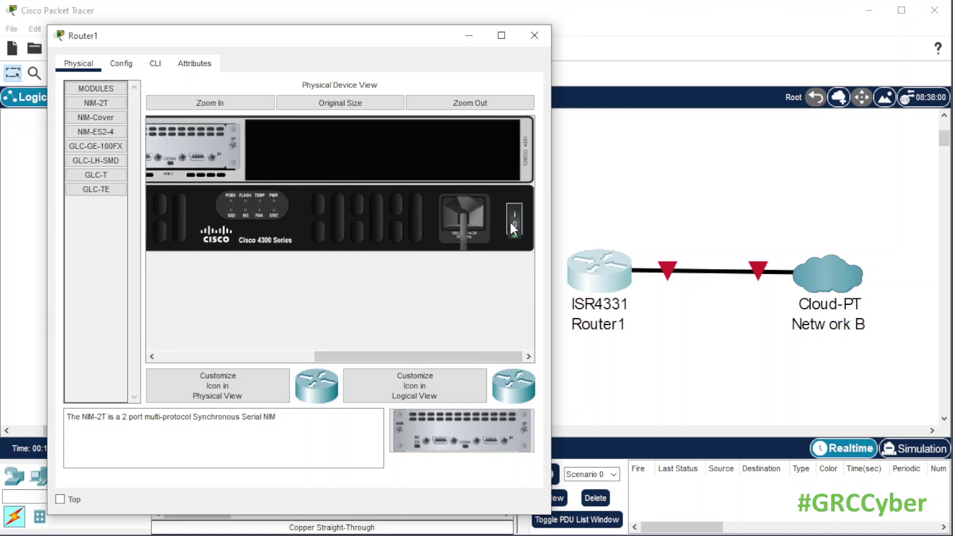
{"action": "left_click", "coordinate": [535, 44]}
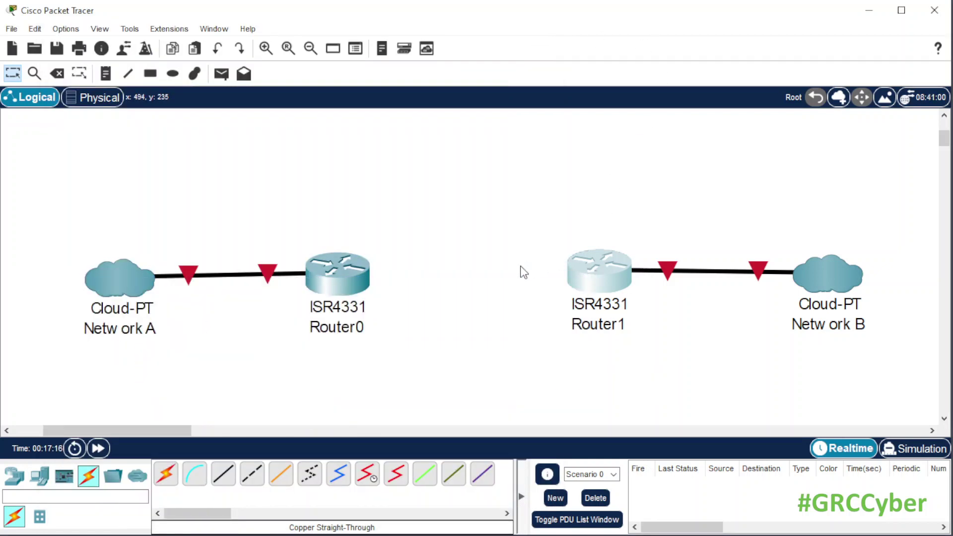
Connect Router0's Serial0/1/0 port to Router1's Serial0/2/0 port with a Serial DTE cable.
{"action": "mouse_move", "coordinate": [614, 283]}
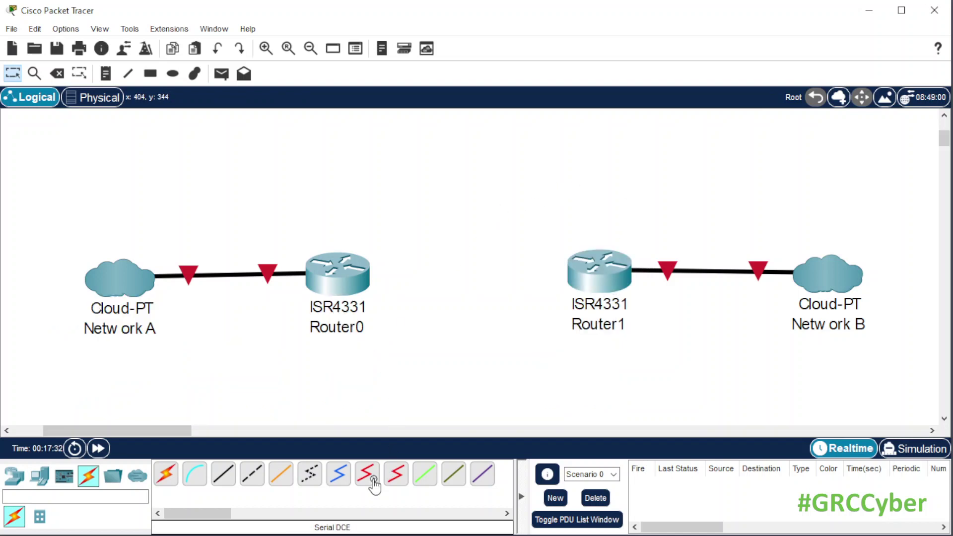
{"action": "left_click", "coordinate": [395, 478]}
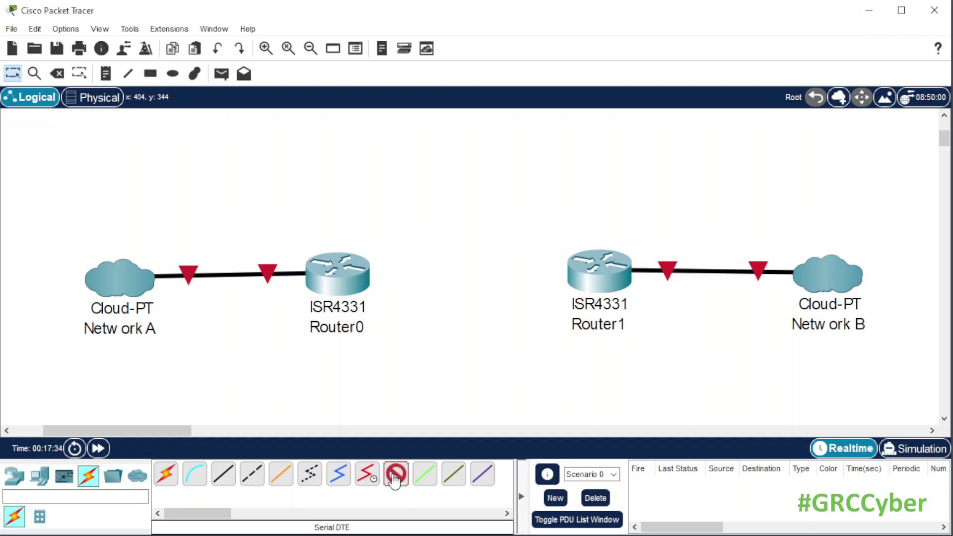
{"action": "left_click", "coordinate": [347, 269]}
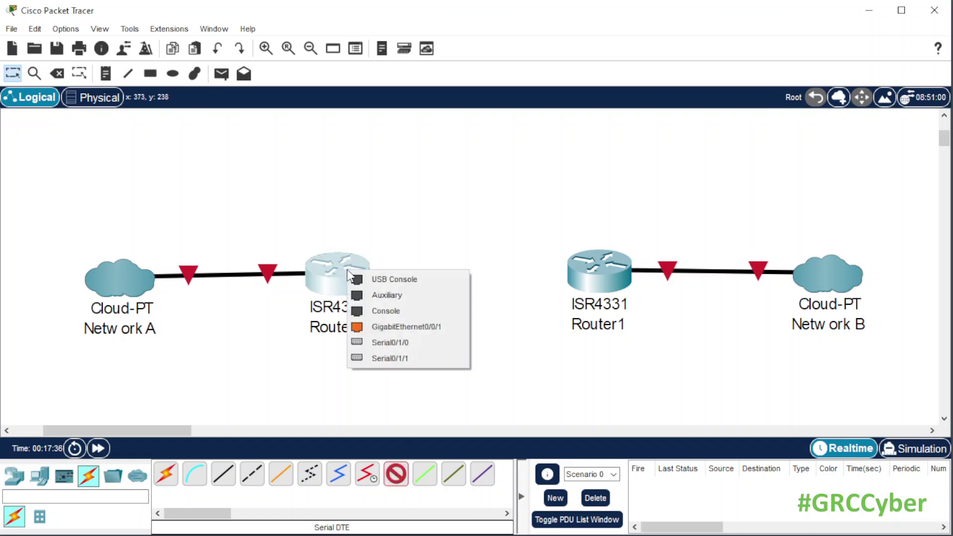
{"action": "left_click", "coordinate": [379, 344]}
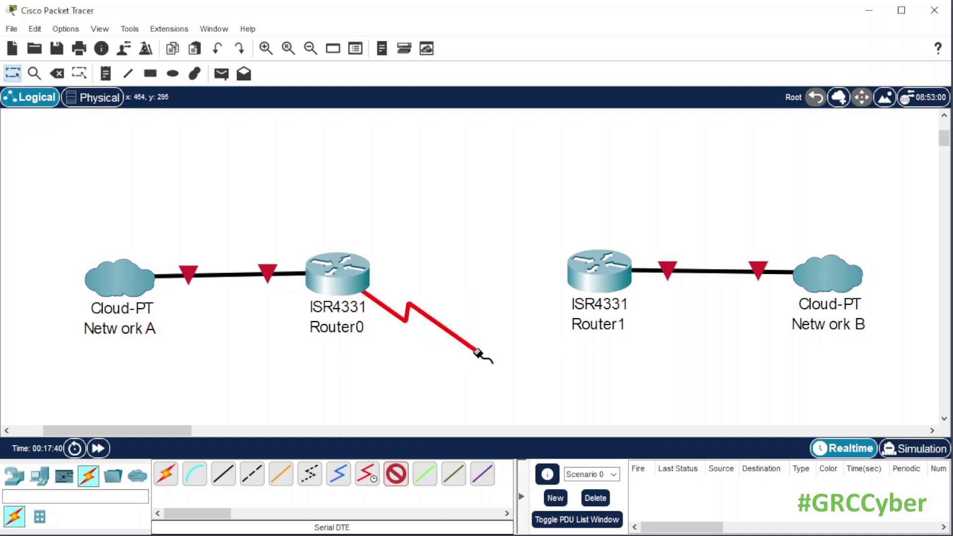
{"action": "left_click", "coordinate": [604, 270]}
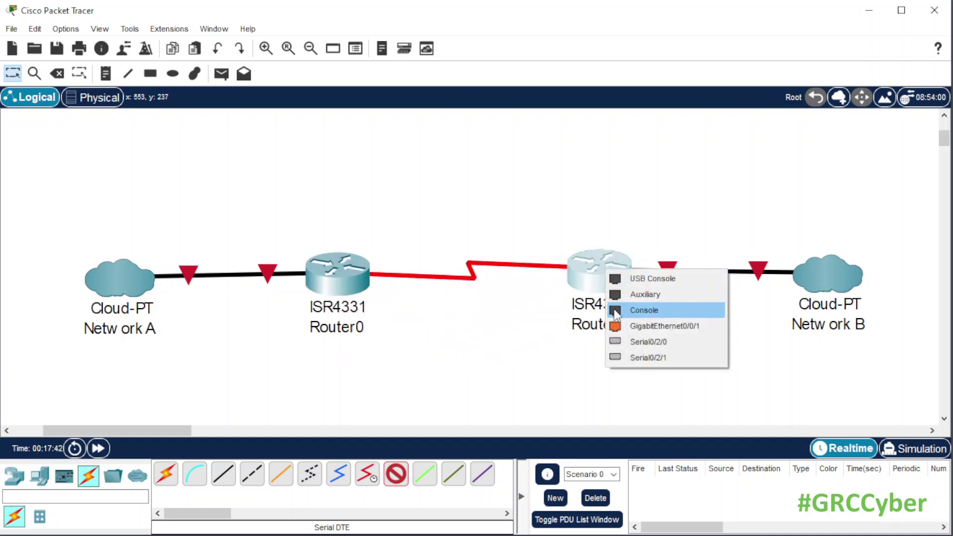
{"action": "left_click", "coordinate": [624, 343]}
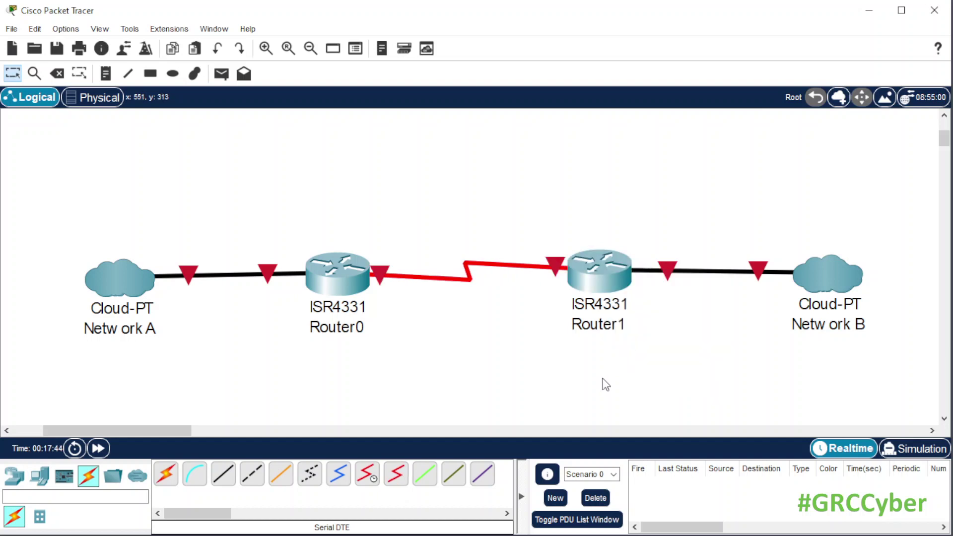